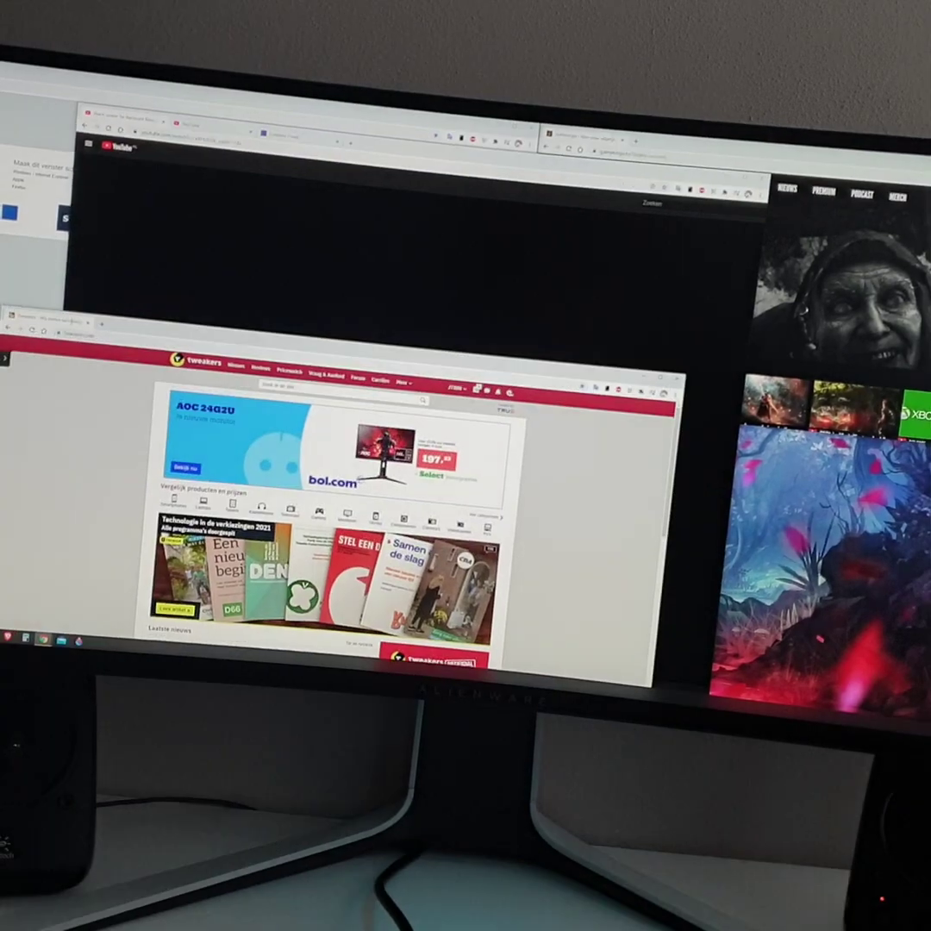
Step: Shrink a Tweakers window and drag it toward the lower-left corner of the screen
drag(431, 155, 216, 397)
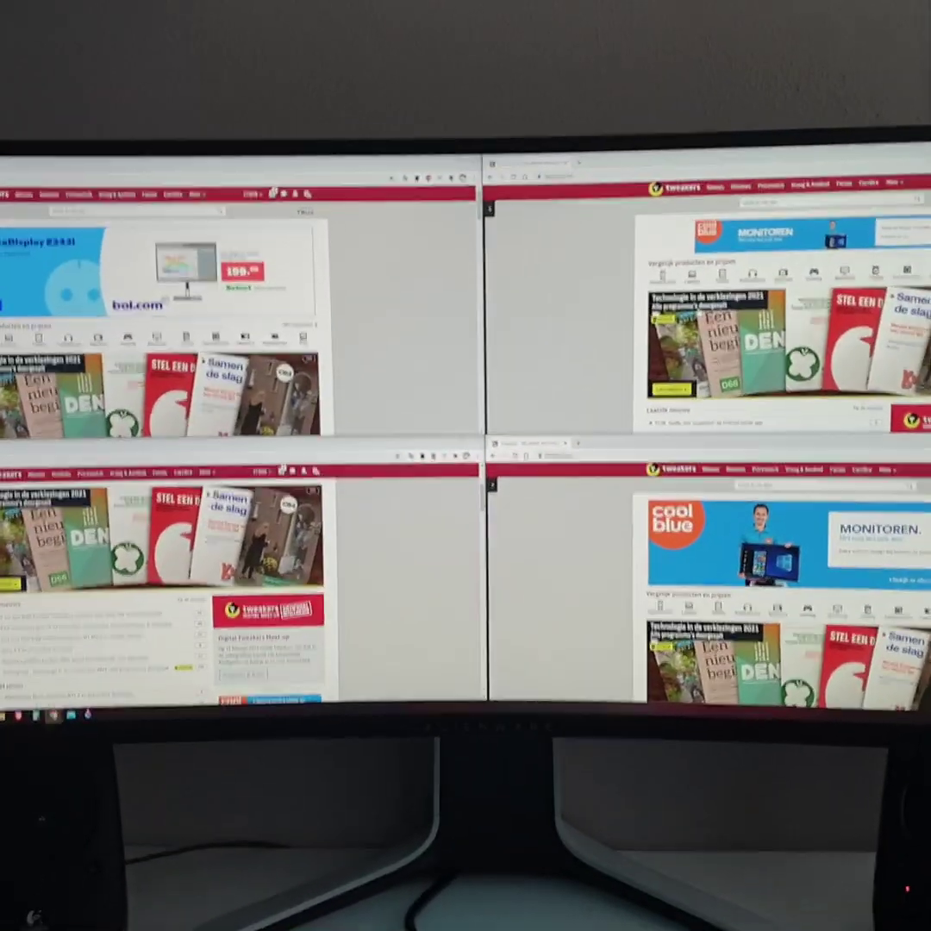
scroll(758, 328, down, 5)
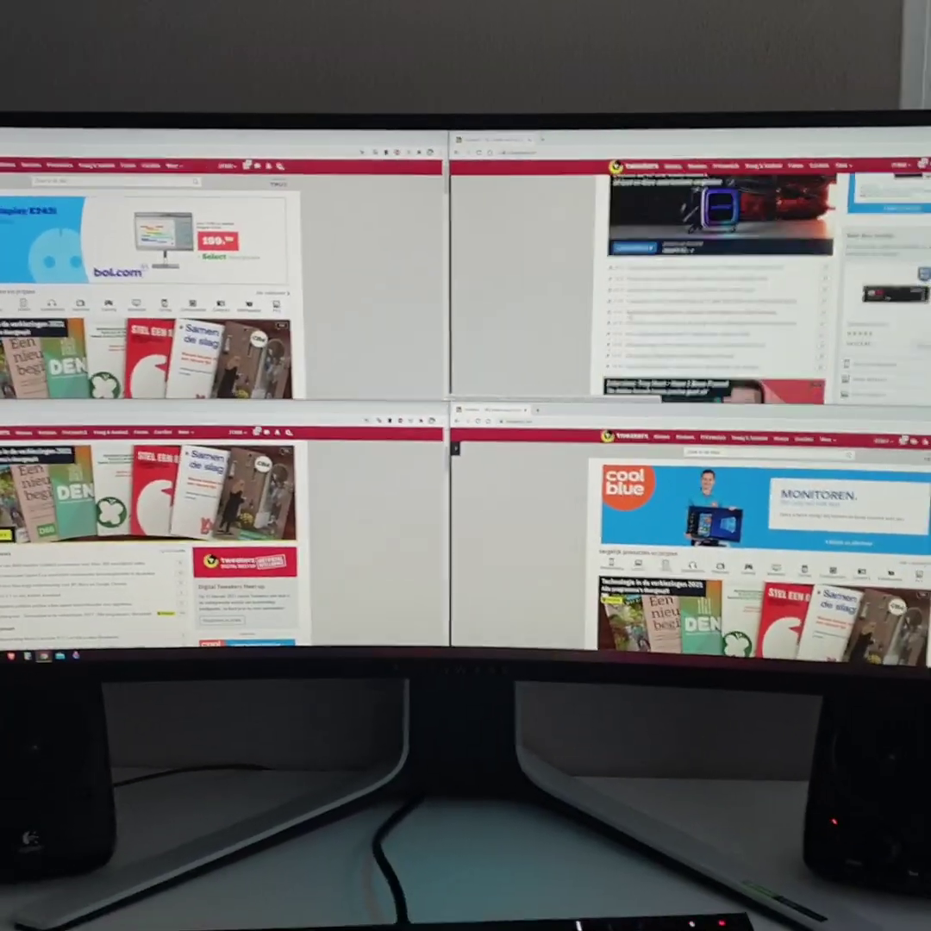
Step: Close the extra Tweakers windows so two halves remain, and reopen YouTube on the left
key(super+Up)
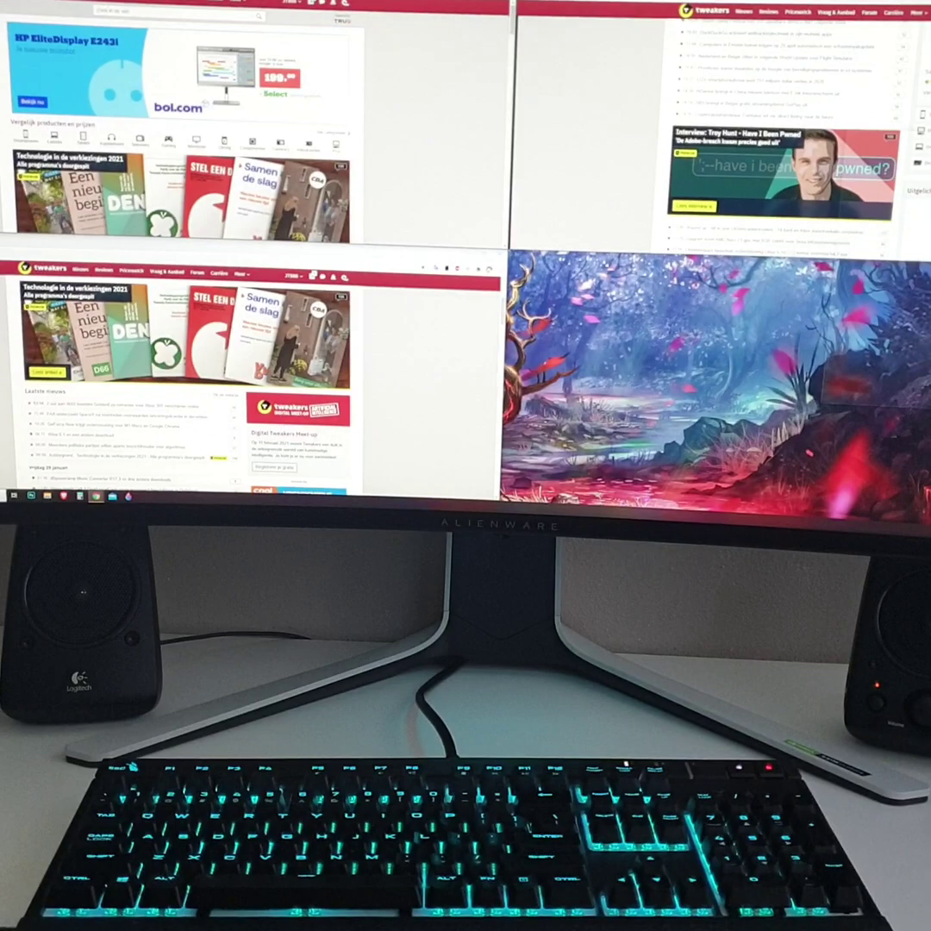
key(ctrl+w)
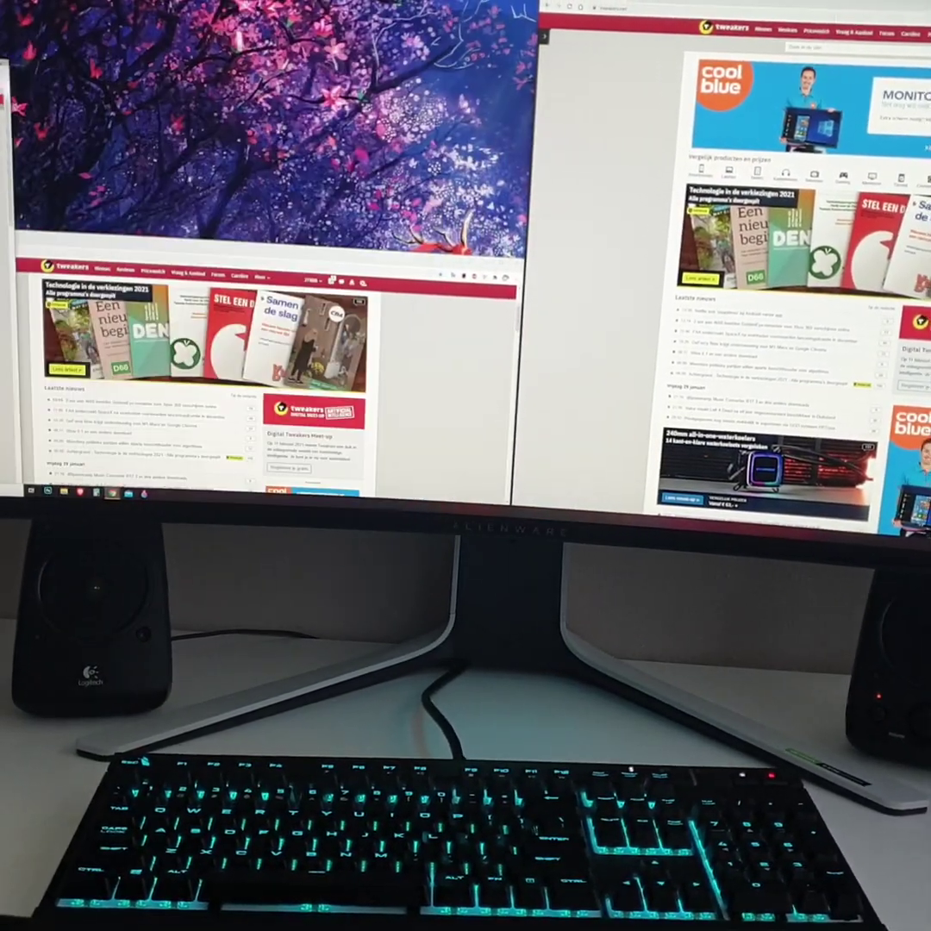
key(super+Up)
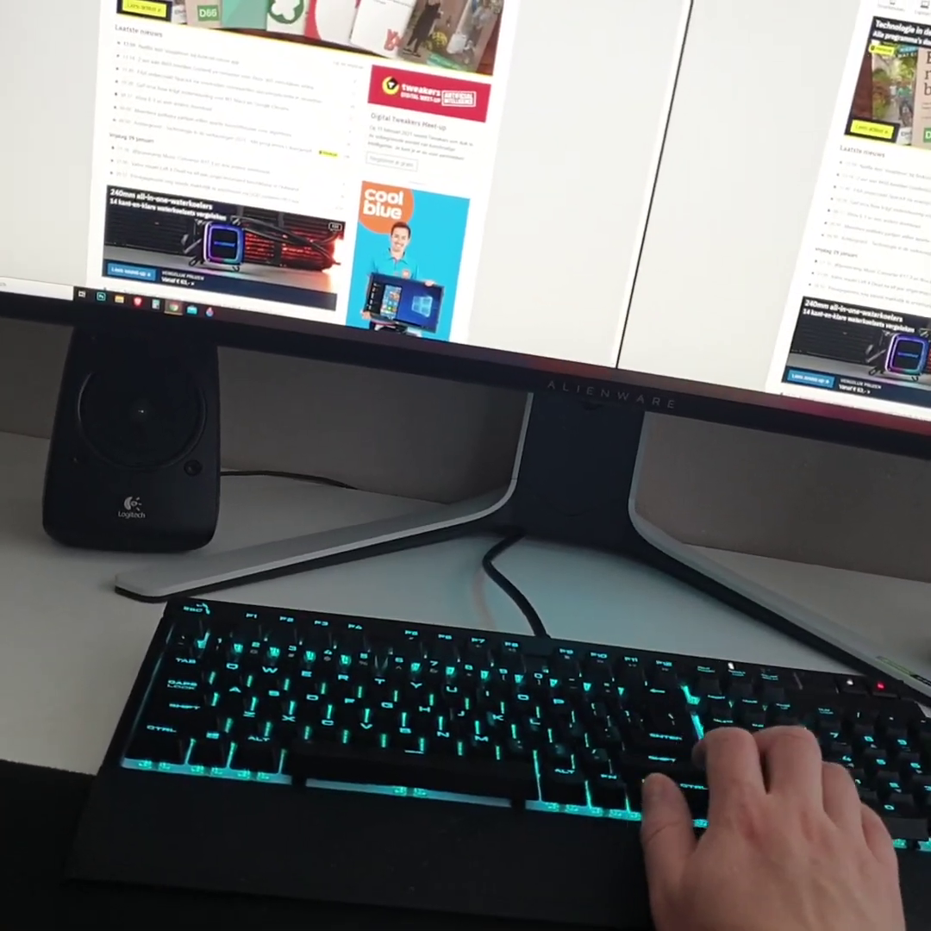
key(ctrl+w)
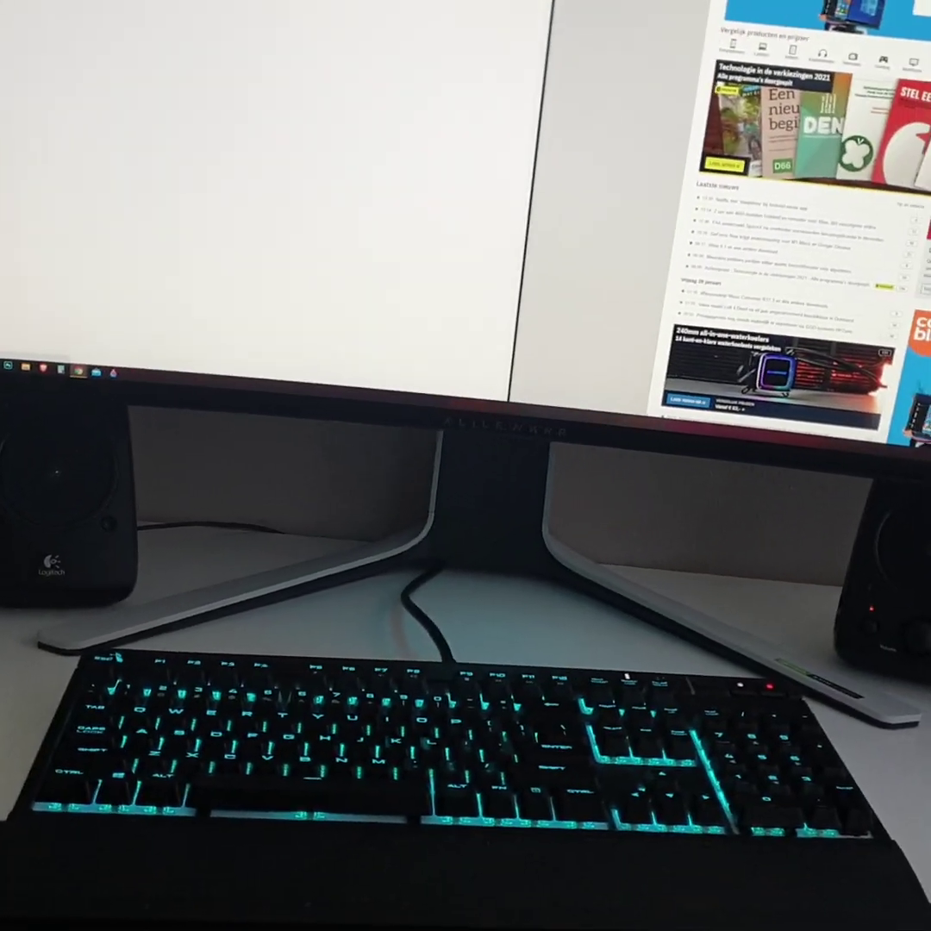
key(ctrl+shift+t)
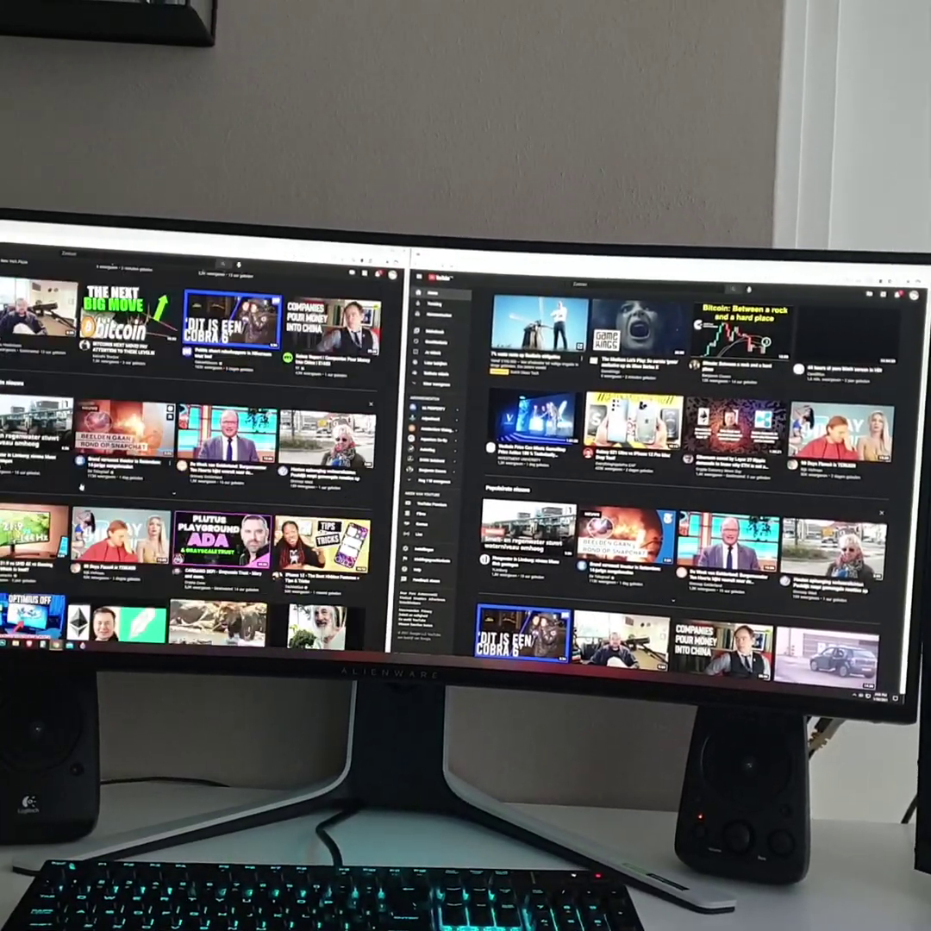
Step: Play a monitor review on the left and a phone drop test on the right, then toggle theater mode
click(130, 483)
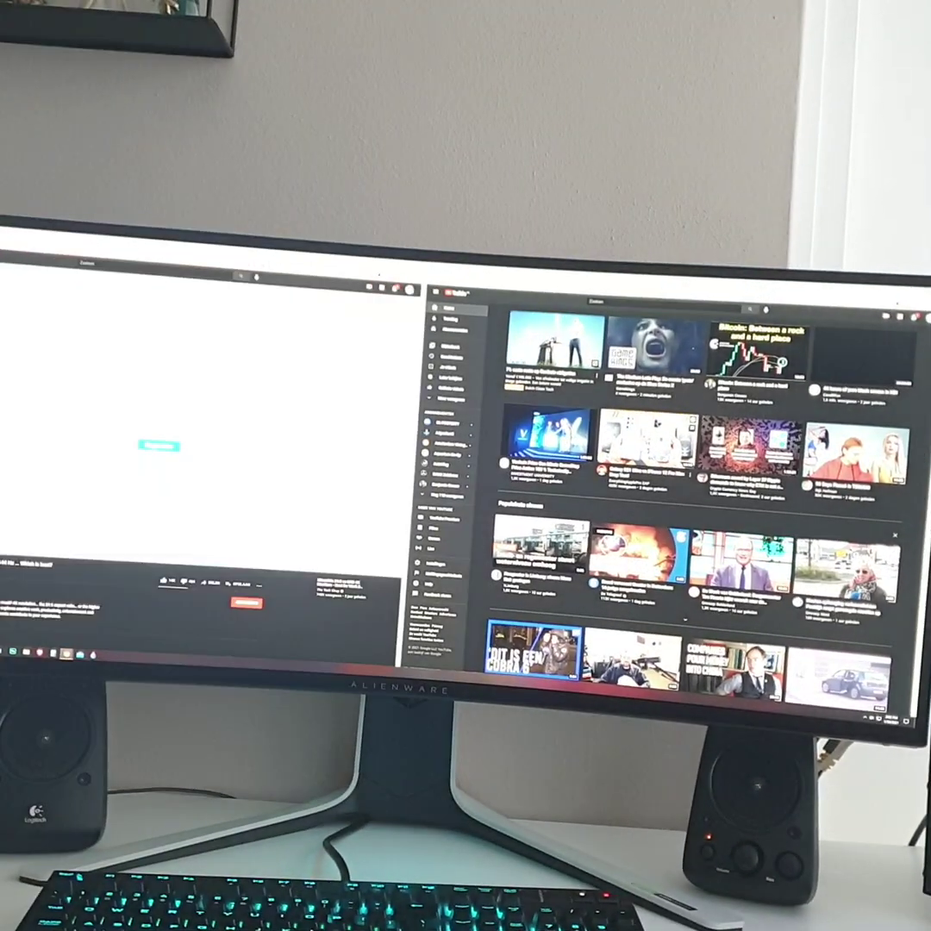
click(613, 535)
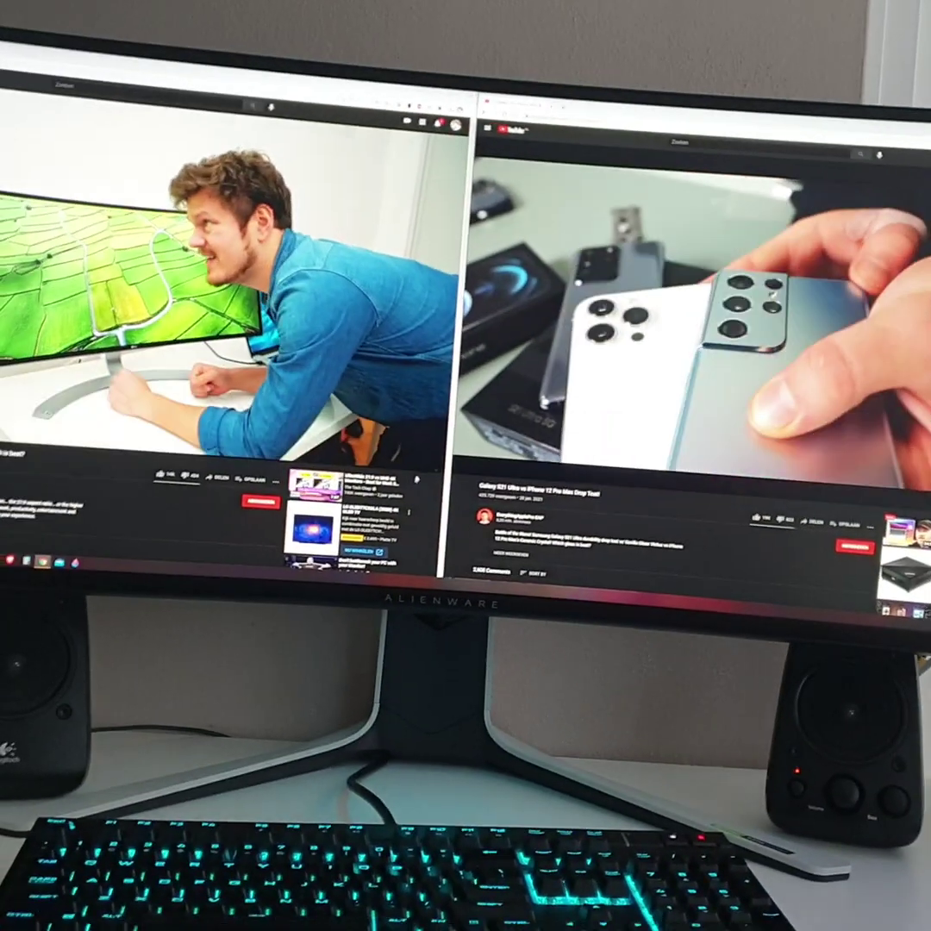
key(t)
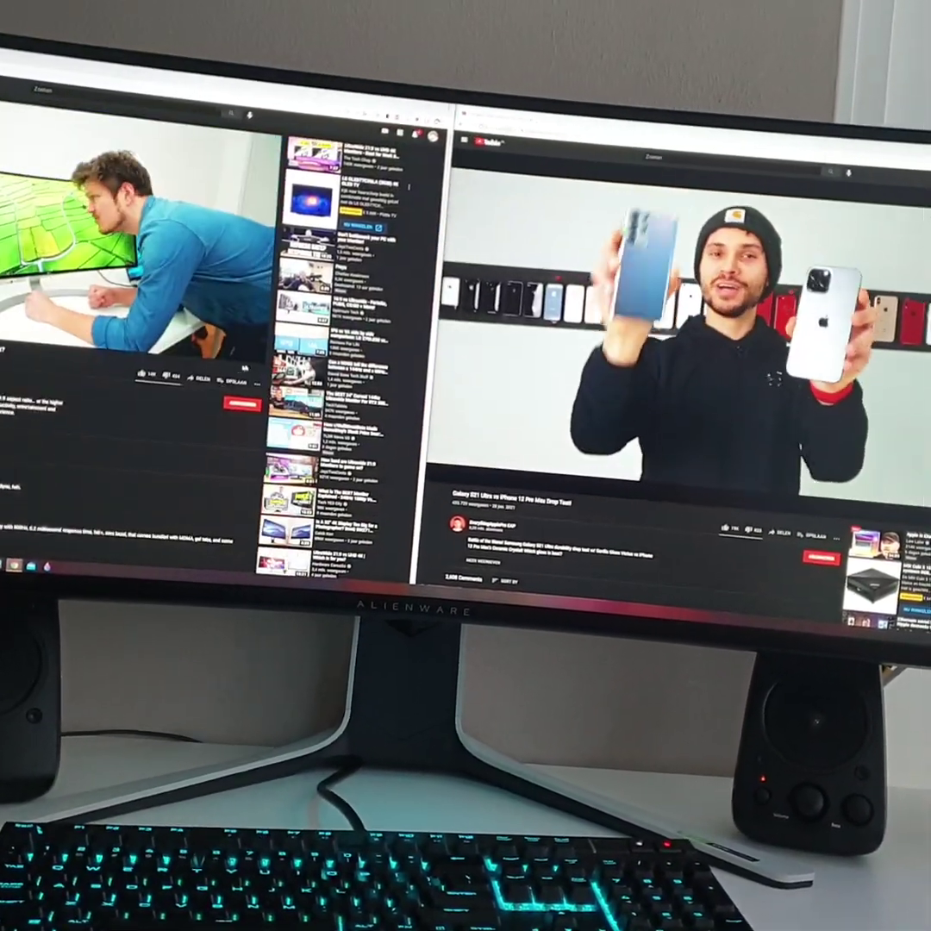
Step: Switch the curved-monitor video to fullscreen so it fills the entire screen
key(f)
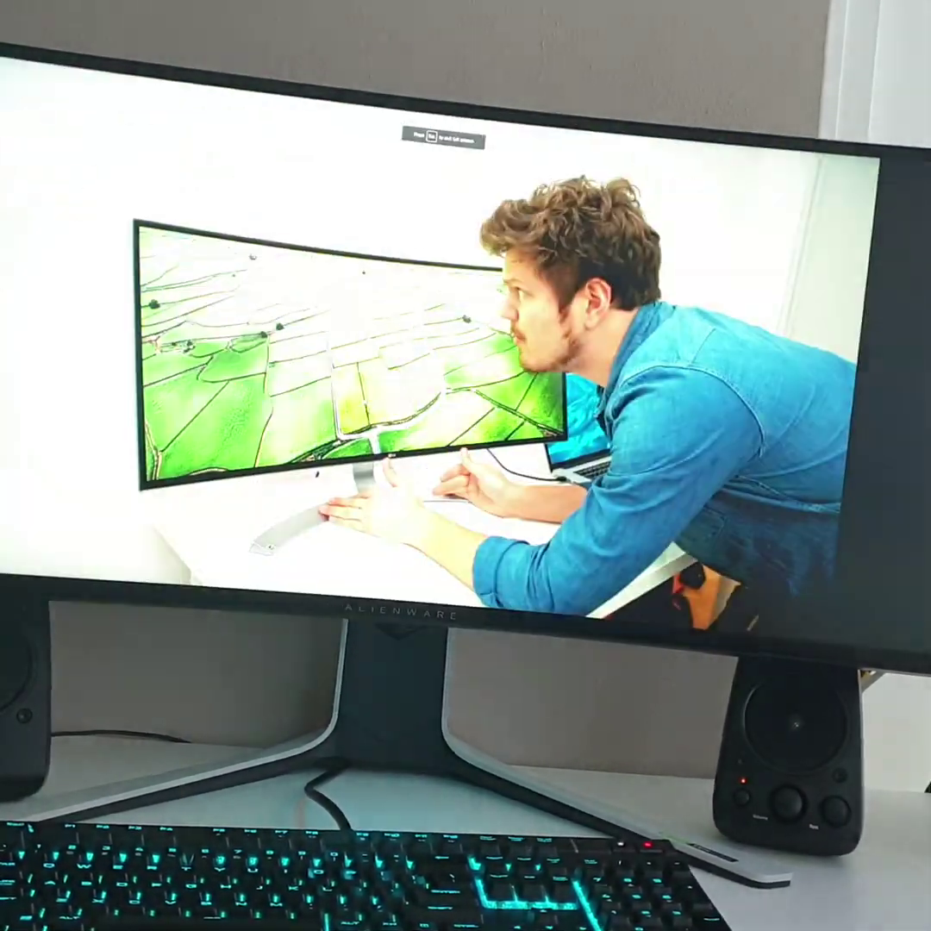